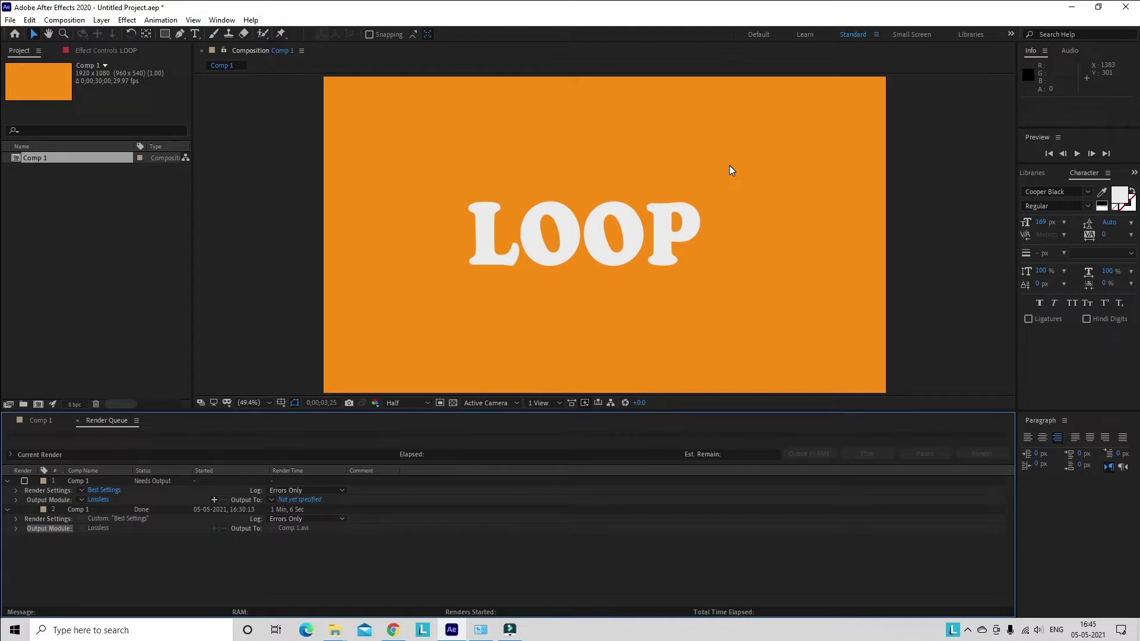
Step: Switch from After Effects to a new Google Chrome tab
left_click(393, 630)
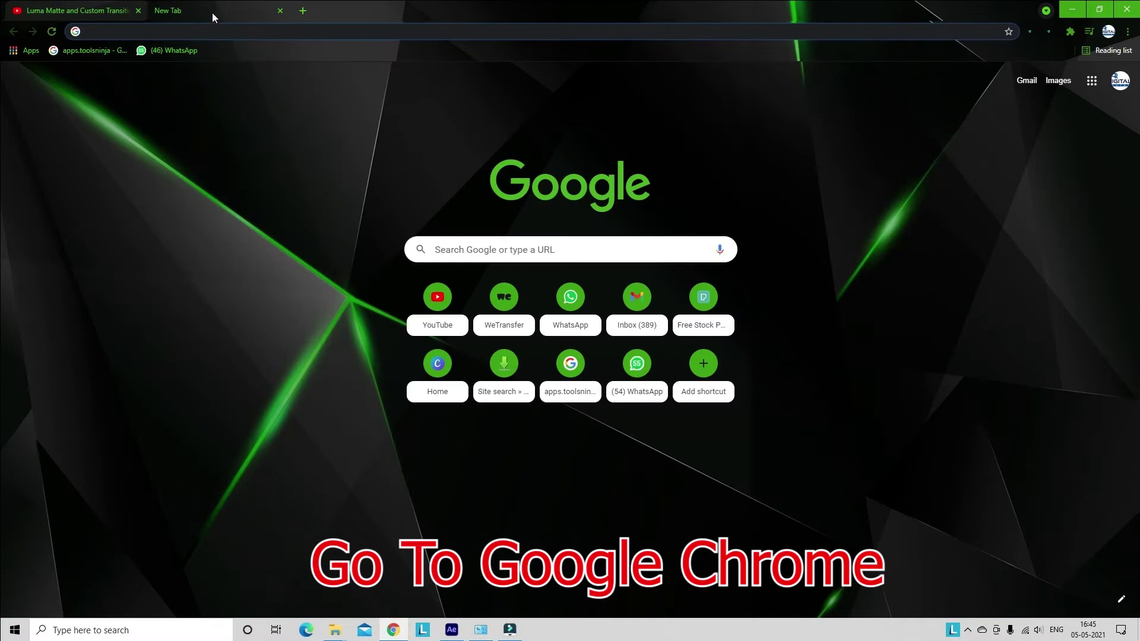
Step: Go to 4download.net and search the site for 'adobe media encoder'
left_click(158, 32)
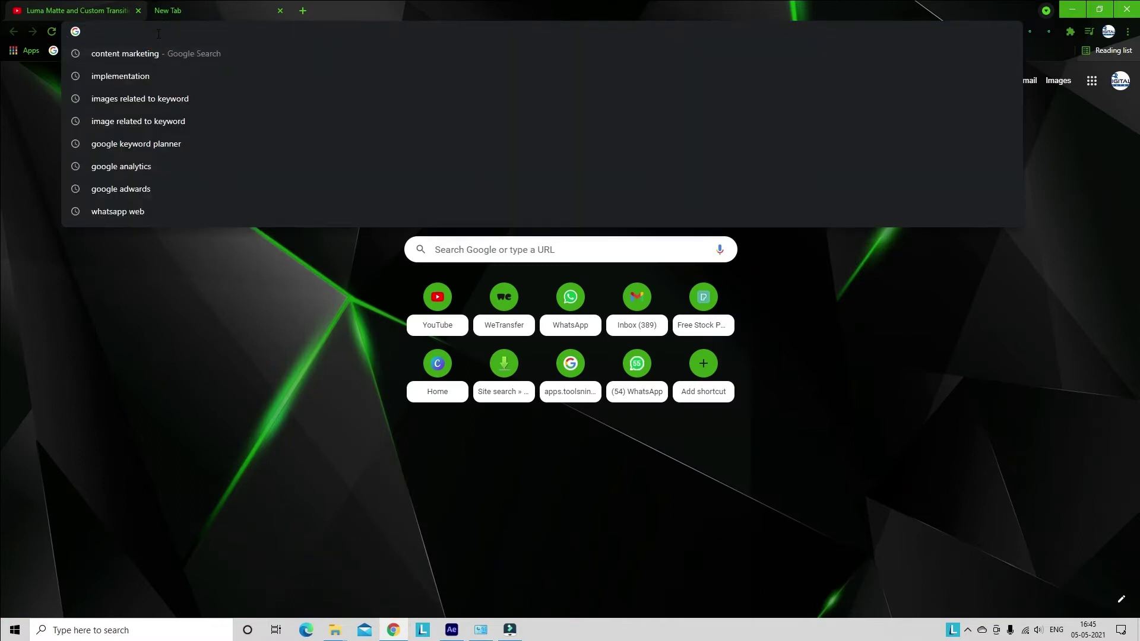
type("4download.net")
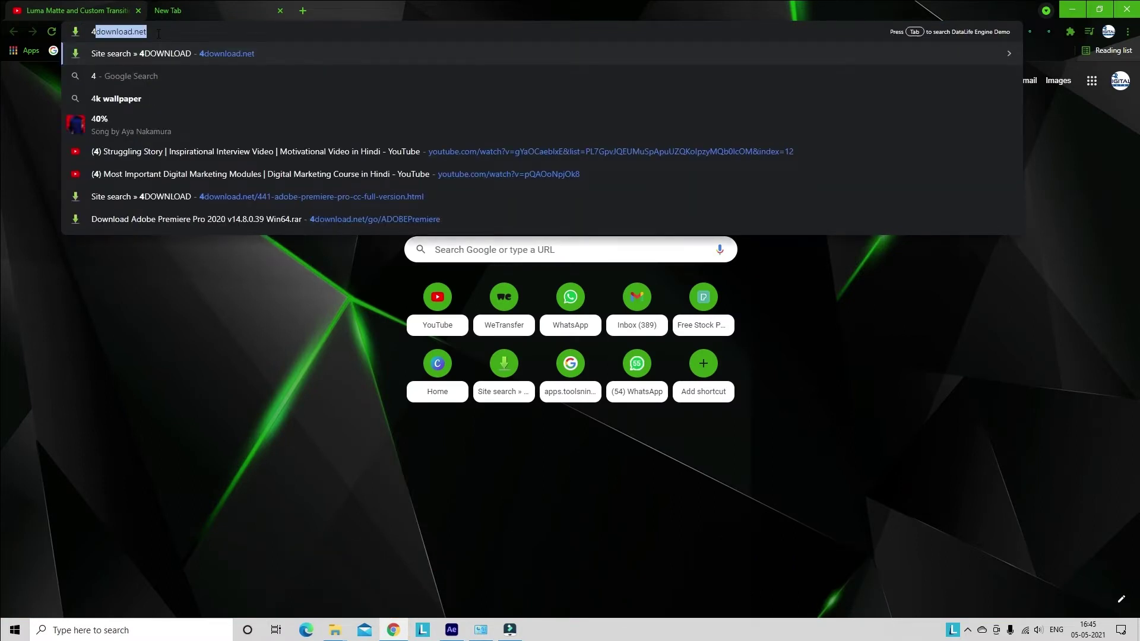
key("Return")
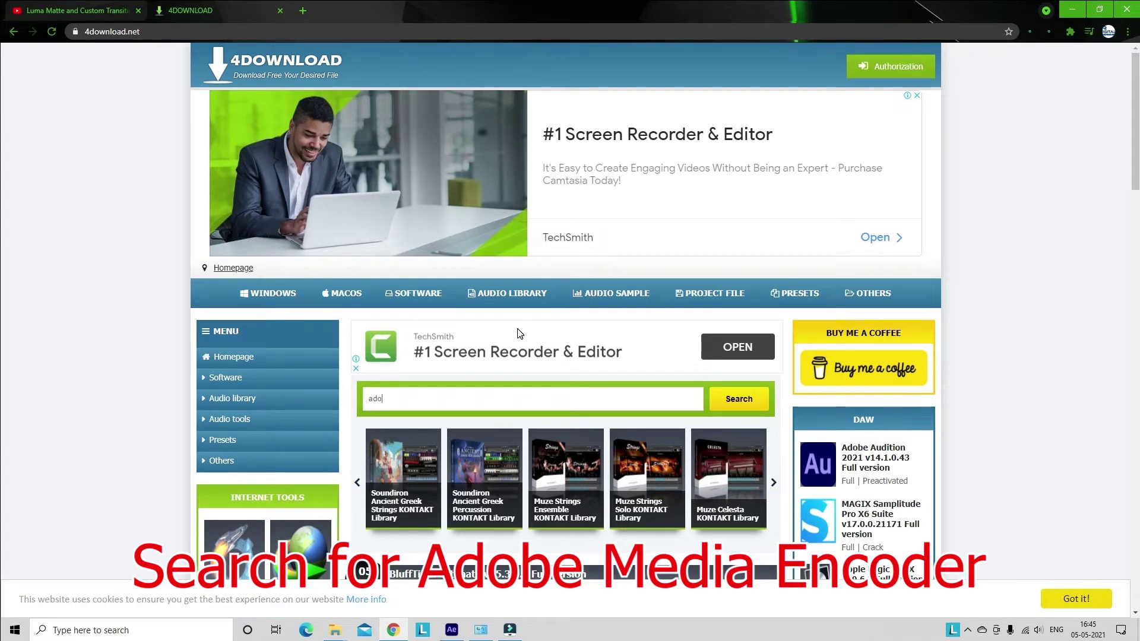
type("be media")
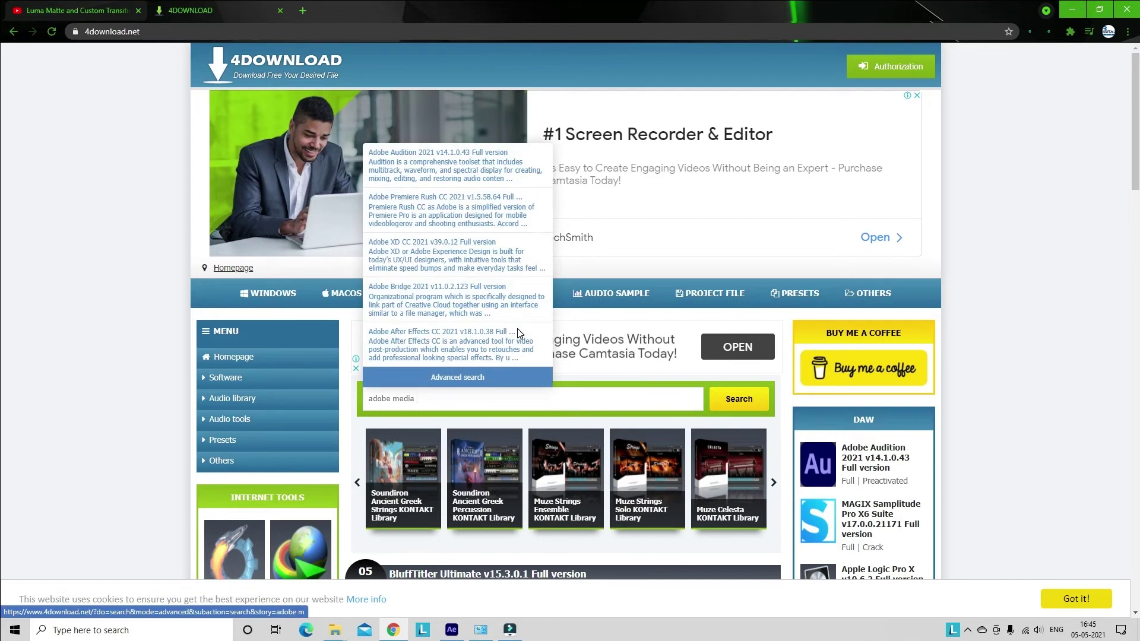
type(" encoder")
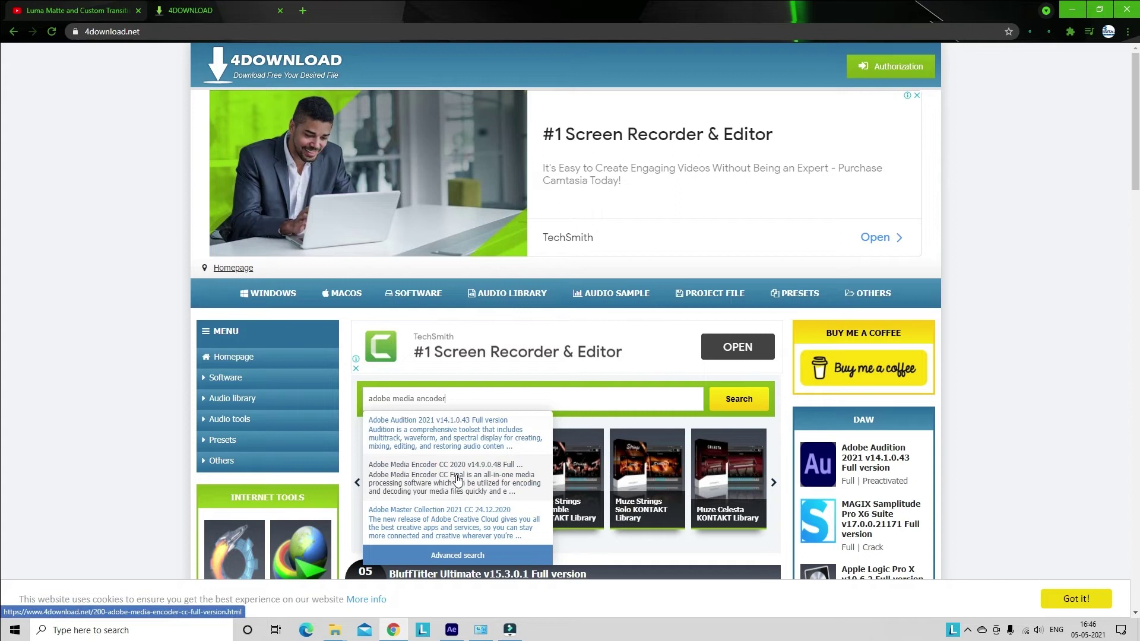
Step: Open the Adobe Media Encoder CC 2020 result, dismiss the ad, and start its Windows download
left_click(481, 482)
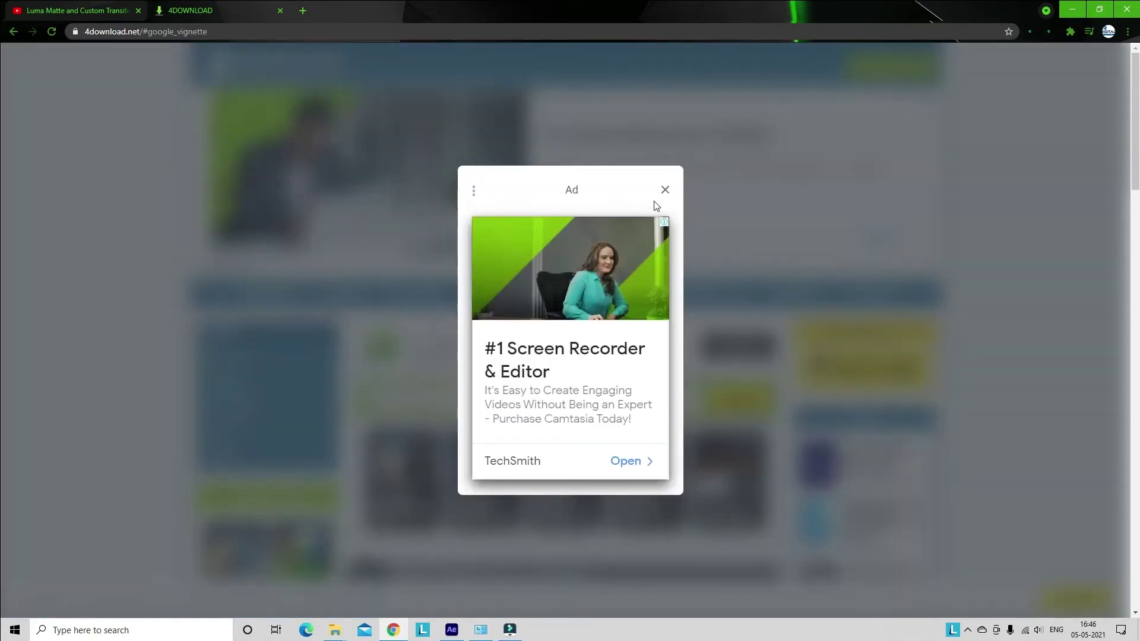
left_click(663, 193)
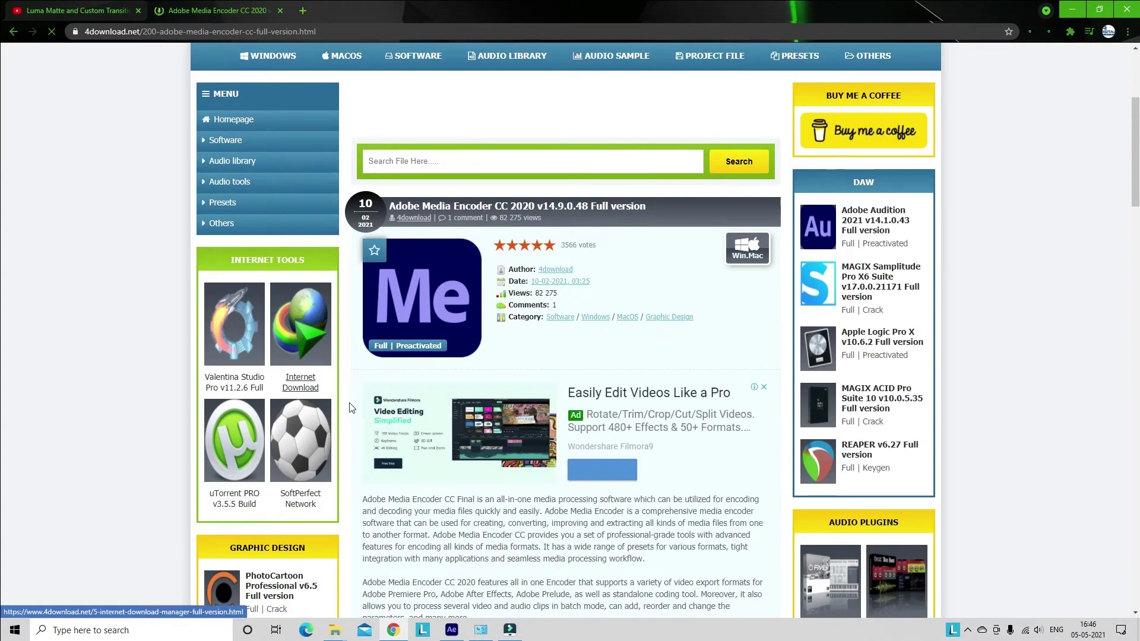
scroll(757, 463, "down", 8)
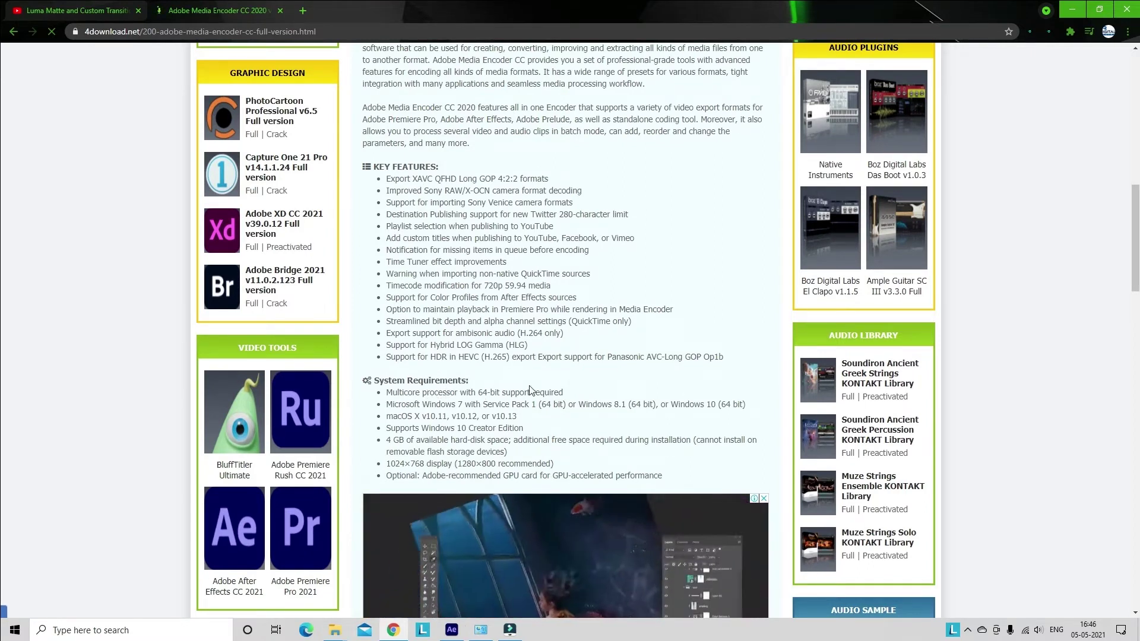
scroll(532, 392, "down", 5)
scroll(532, 393, "down", 4)
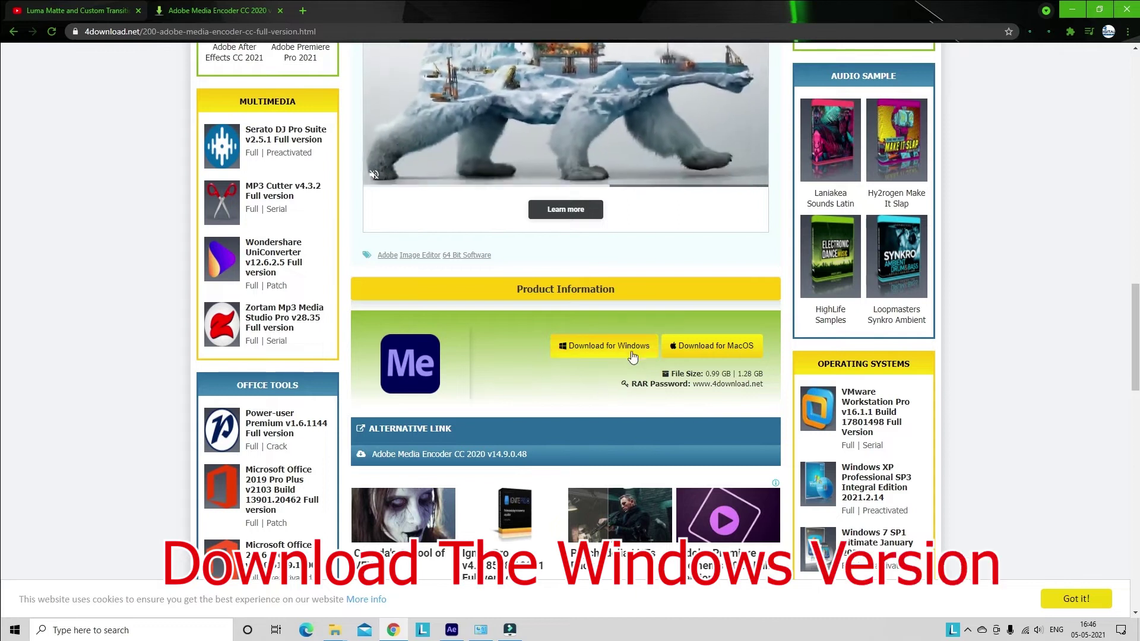
left_click(599, 357)
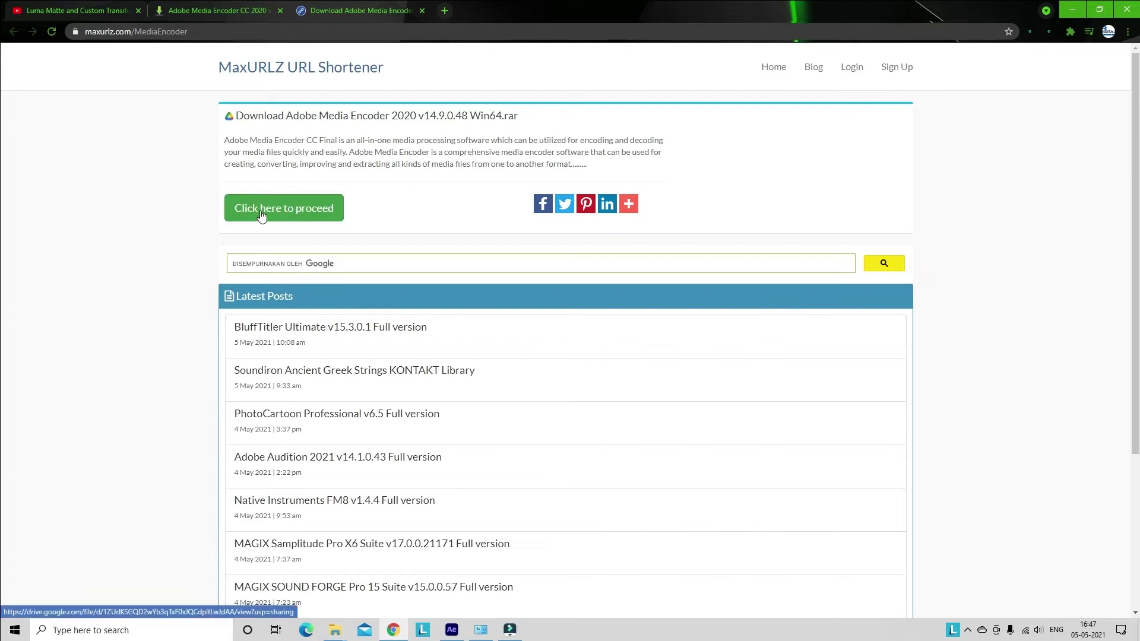
Step: Download the Media Encoder archive from Google Drive, bypassing the virus-scan warning
left_click(267, 219)
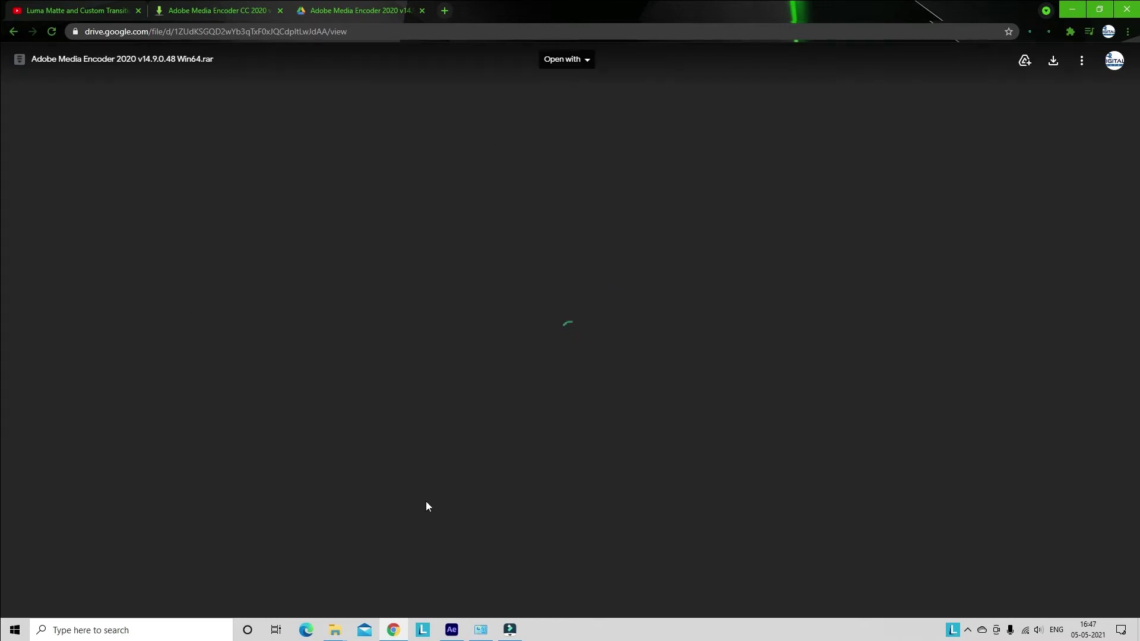
left_click(525, 297)
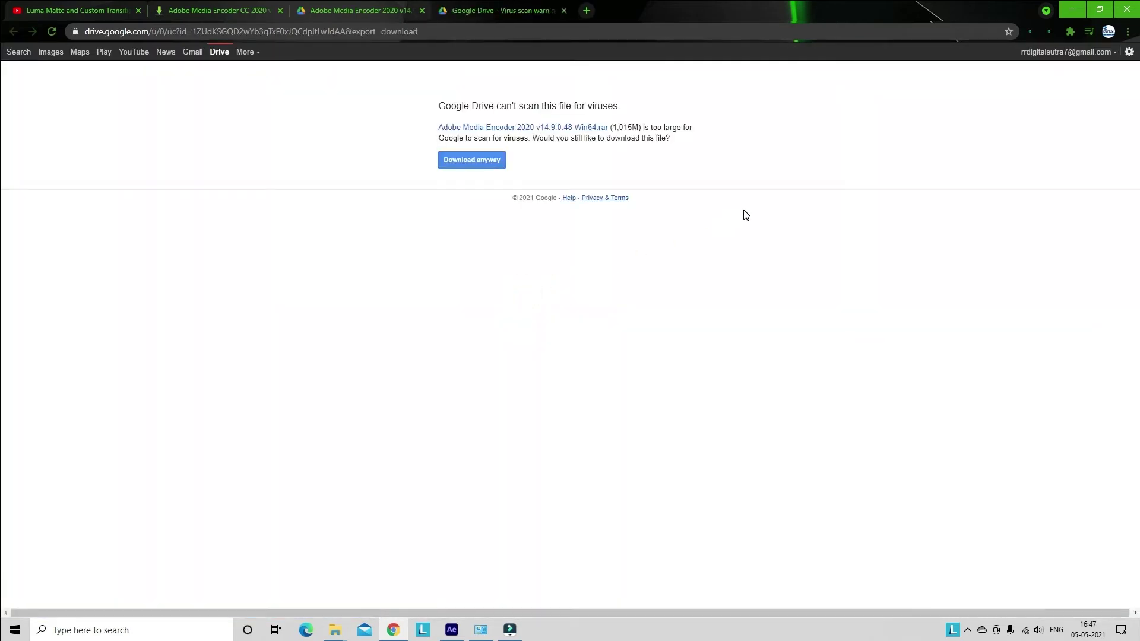
left_click(474, 164)
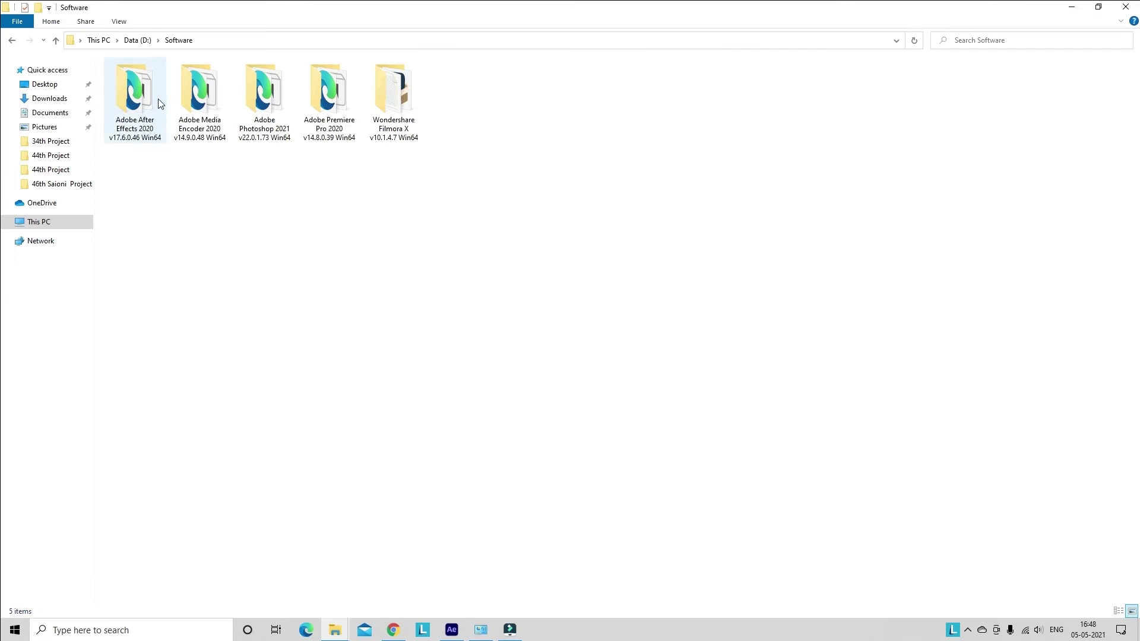
Step: Launch Set-up from the extracted Adobe Media Encoder 2020 folder
left_click(199, 126)
double_click(202, 108)
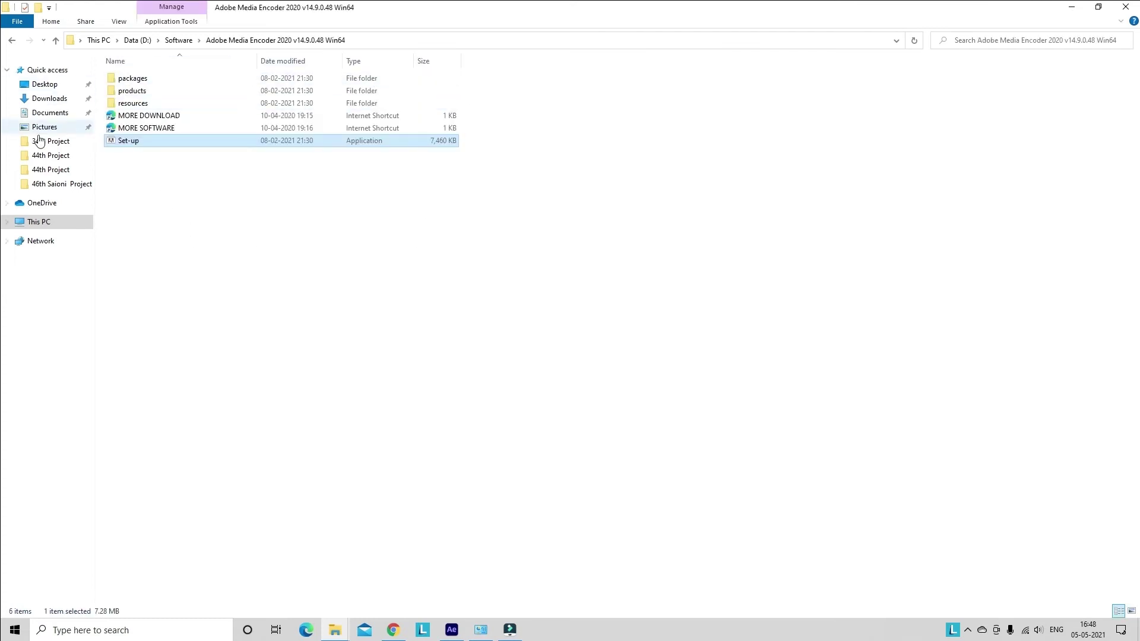
double_click(127, 144)
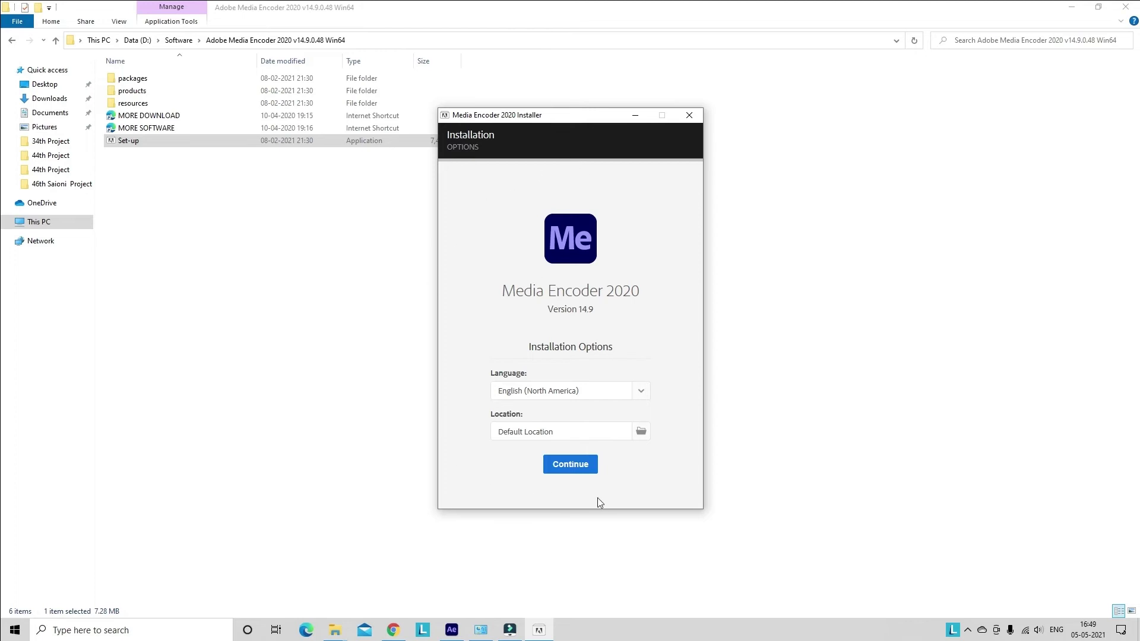
Step: Install Media Encoder 2020 with default language and location, then return to After Effects
left_click(567, 467)
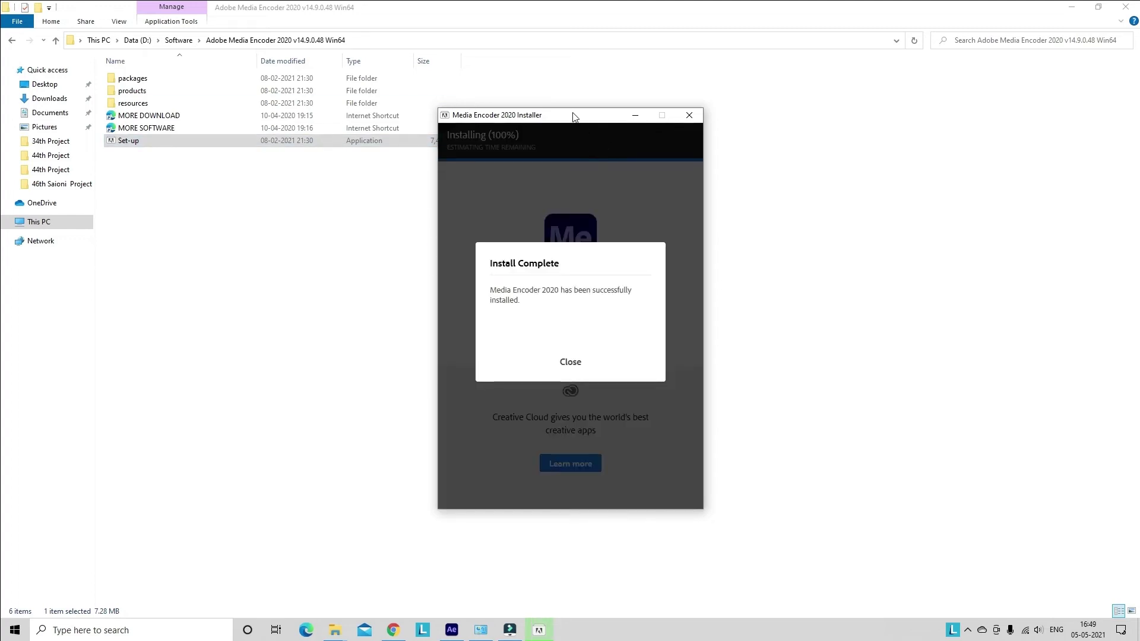
left_click(572, 362)
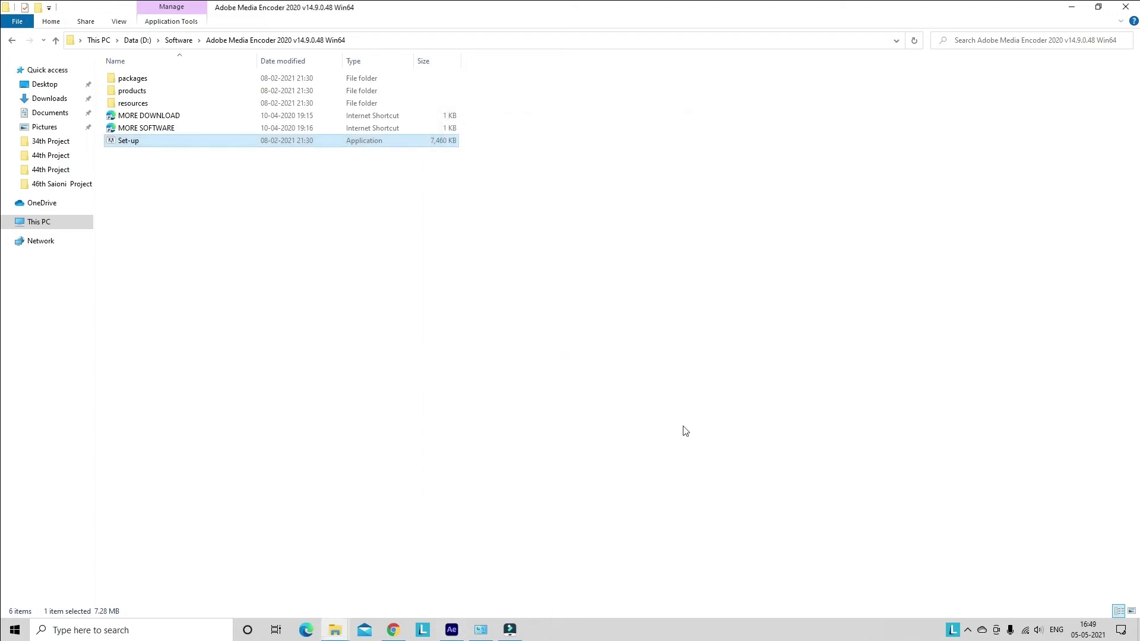
left_click(449, 630)
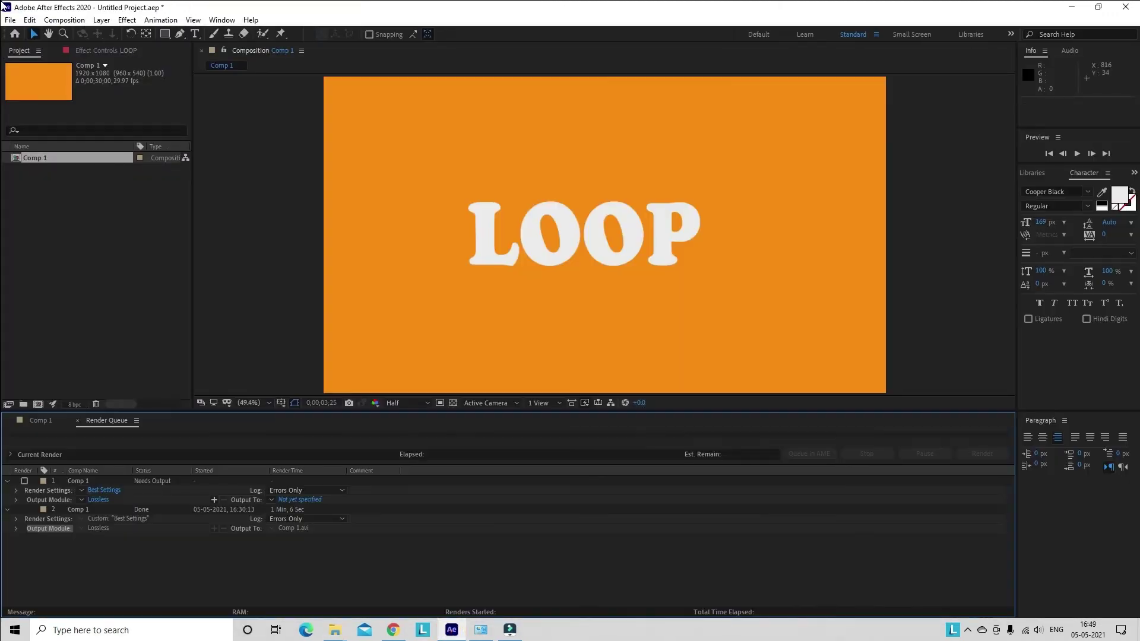
Step: Close the Render Queue panel to reveal the timeline
left_click(10, 20)
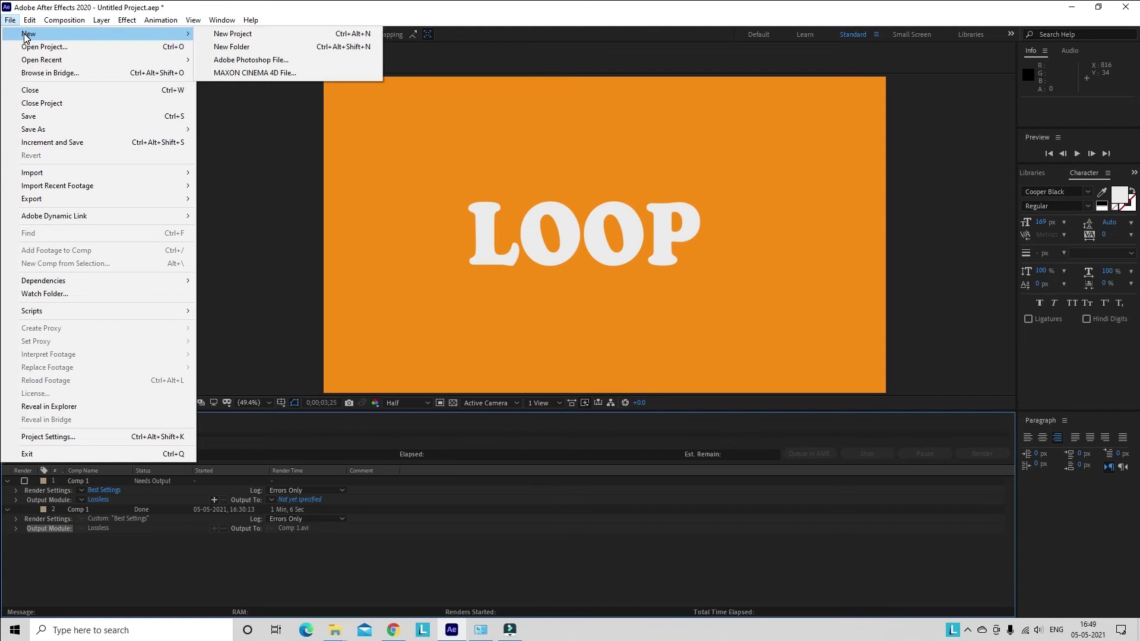
left_click(395, 536)
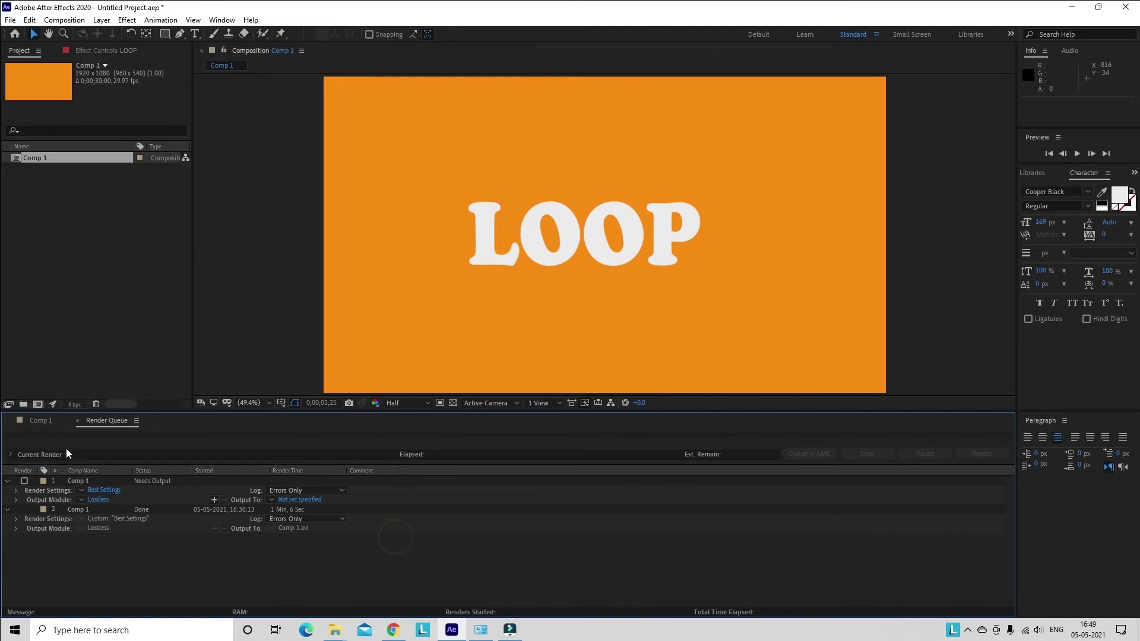
left_click(76, 421)
Step: Send Comp 1 to the Adobe Media Encoder queue via File > Export
left_click(10, 20)
key("Escape")
left_click(10, 20)
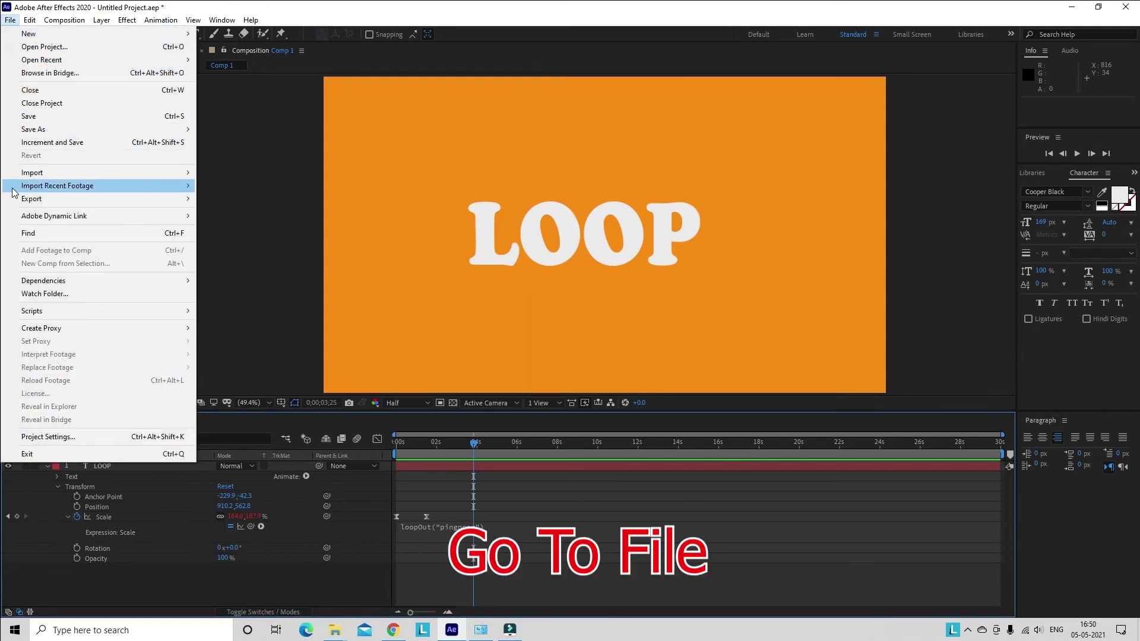
mouse_move(23, 202)
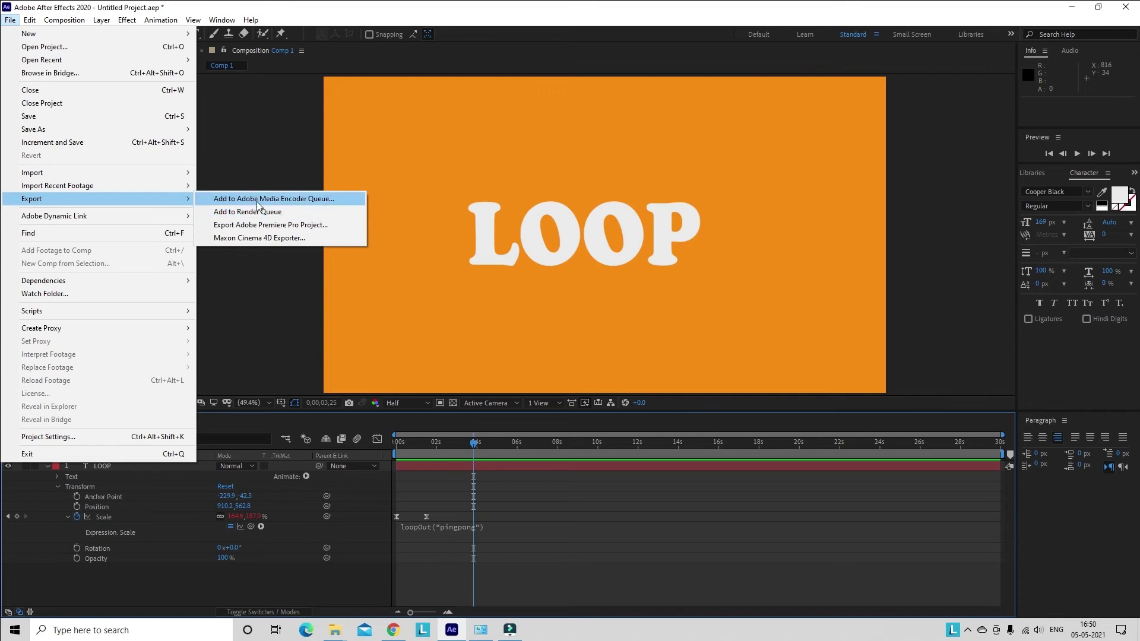
left_click(304, 201)
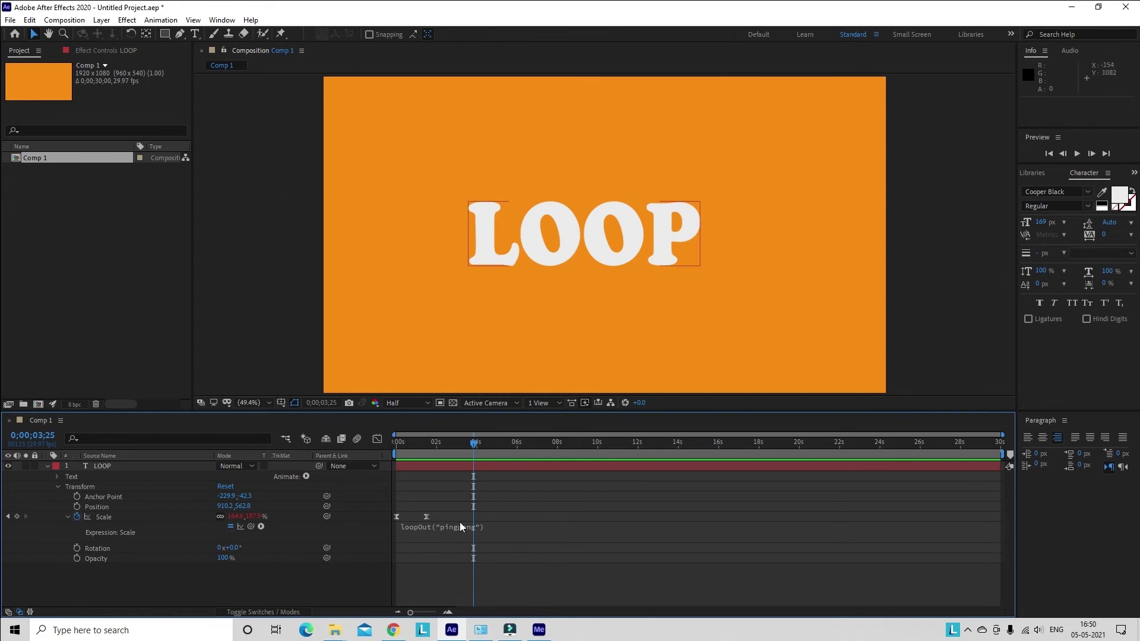
key("ctrl+alt+m")
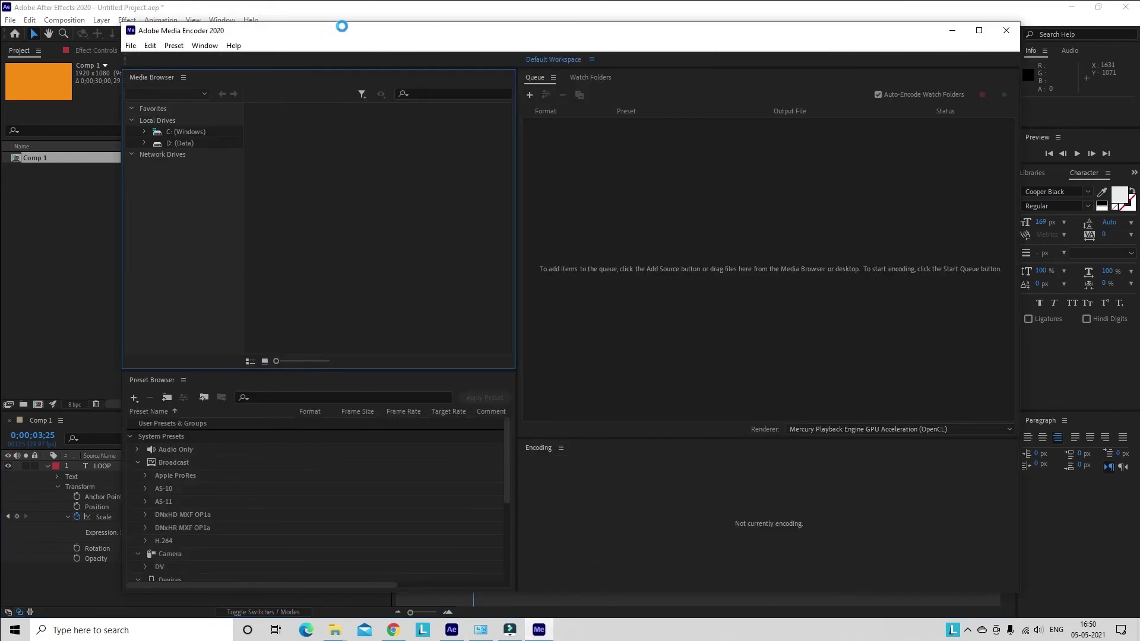